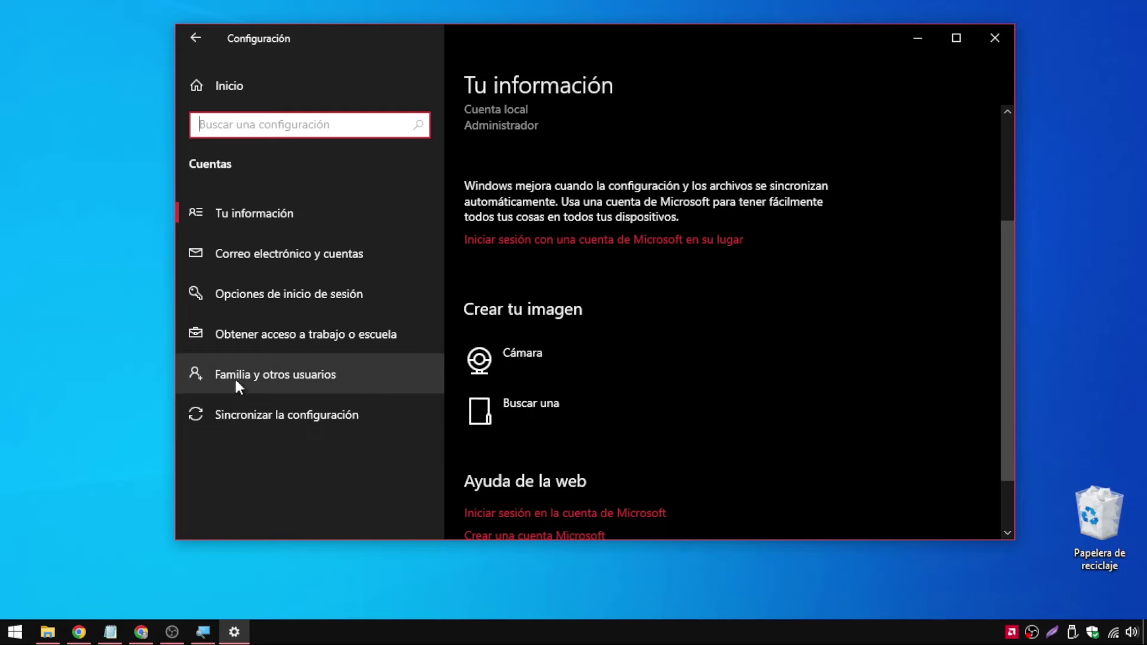
In Familia y otros usuarios, start adding another person to this PC as a user without a Microsoft account
{"action": "left_click", "coordinate": [322, 375]}
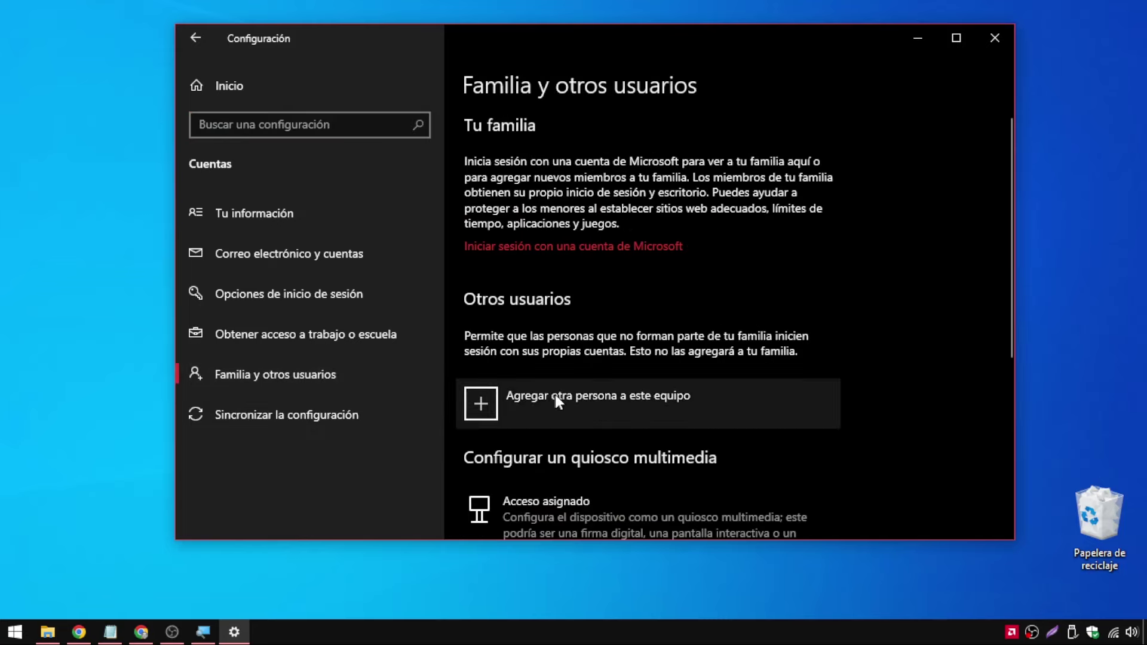
{"action": "left_click", "coordinate": [575, 399]}
{"action": "left_click", "coordinate": [623, 406]}
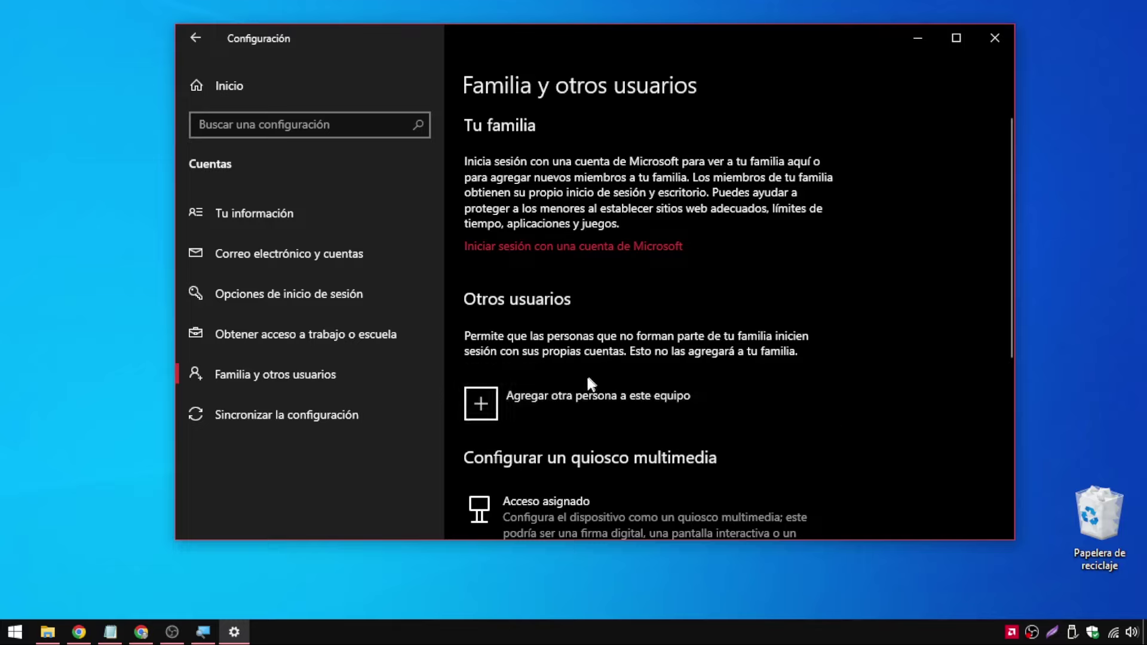
{"action": "left_click", "coordinate": [693, 403]}
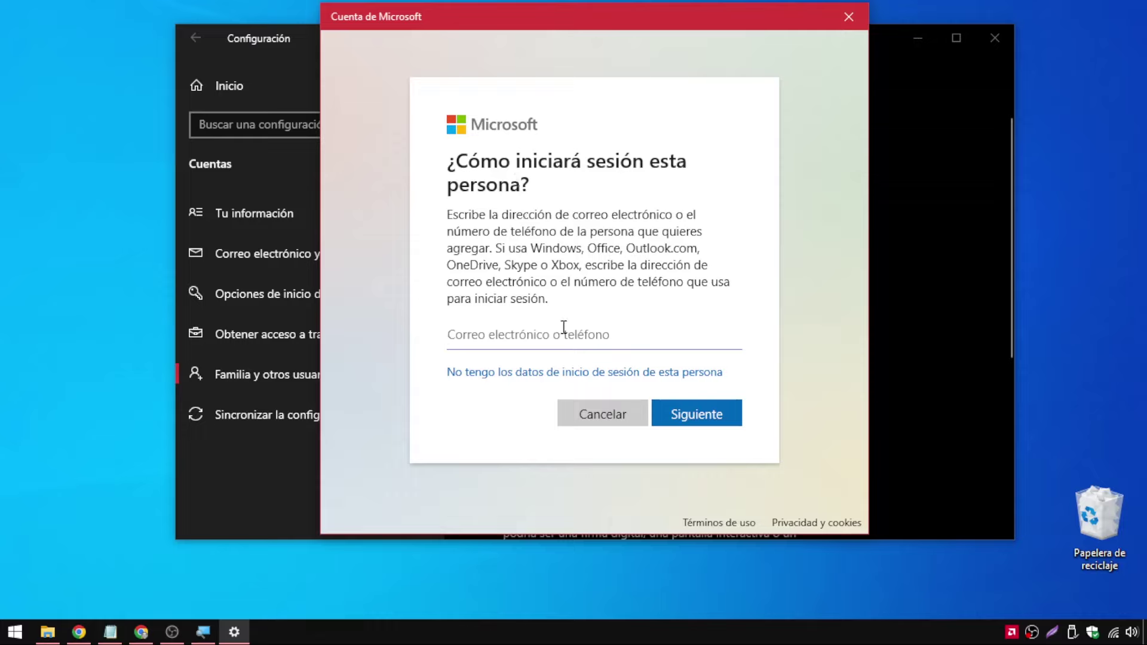
{"action": "left_click", "coordinate": [537, 374]}
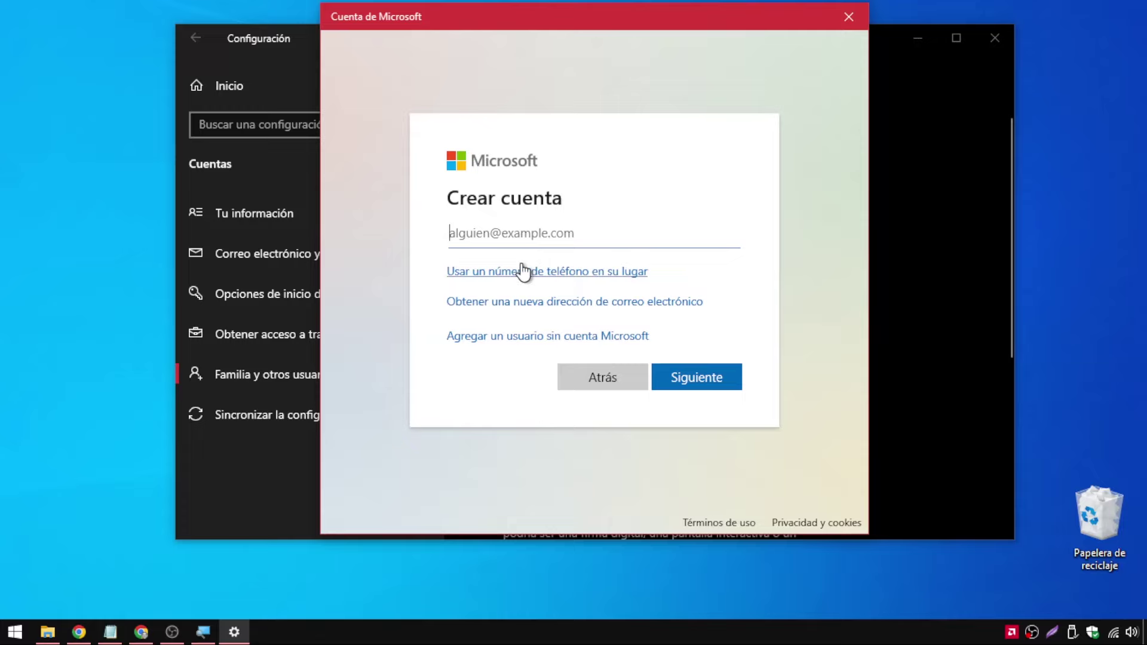
{"action": "left_click", "coordinate": [518, 343]}
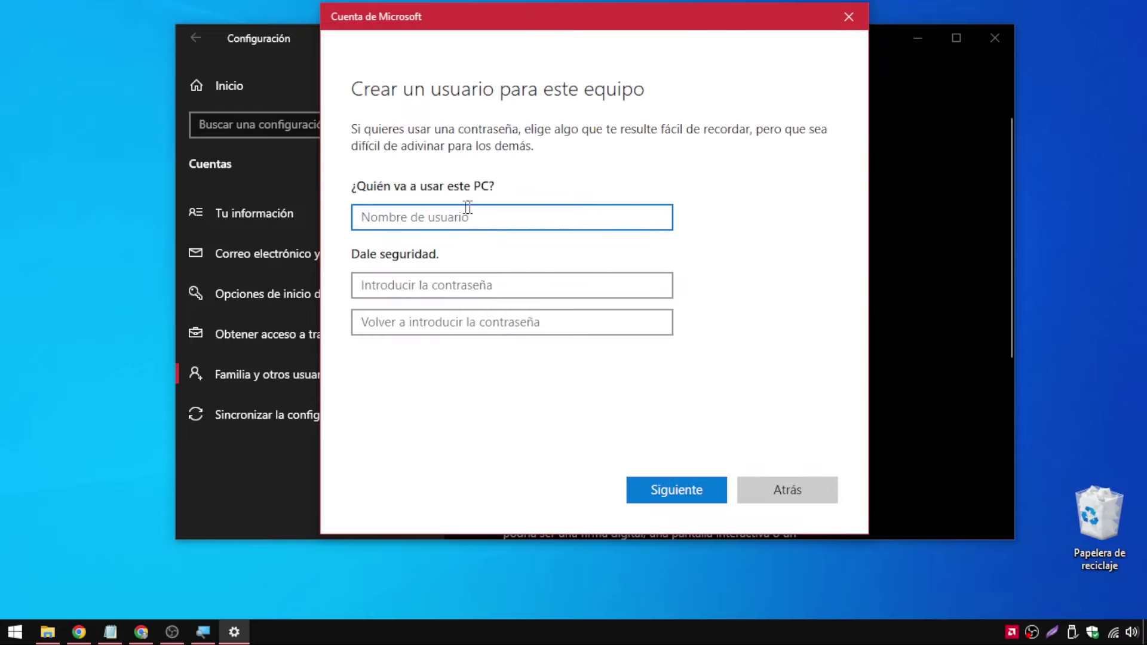
Create the local user PRUEBA with both password fields left blank
{"action": "type", "text": "PRUEBA"}
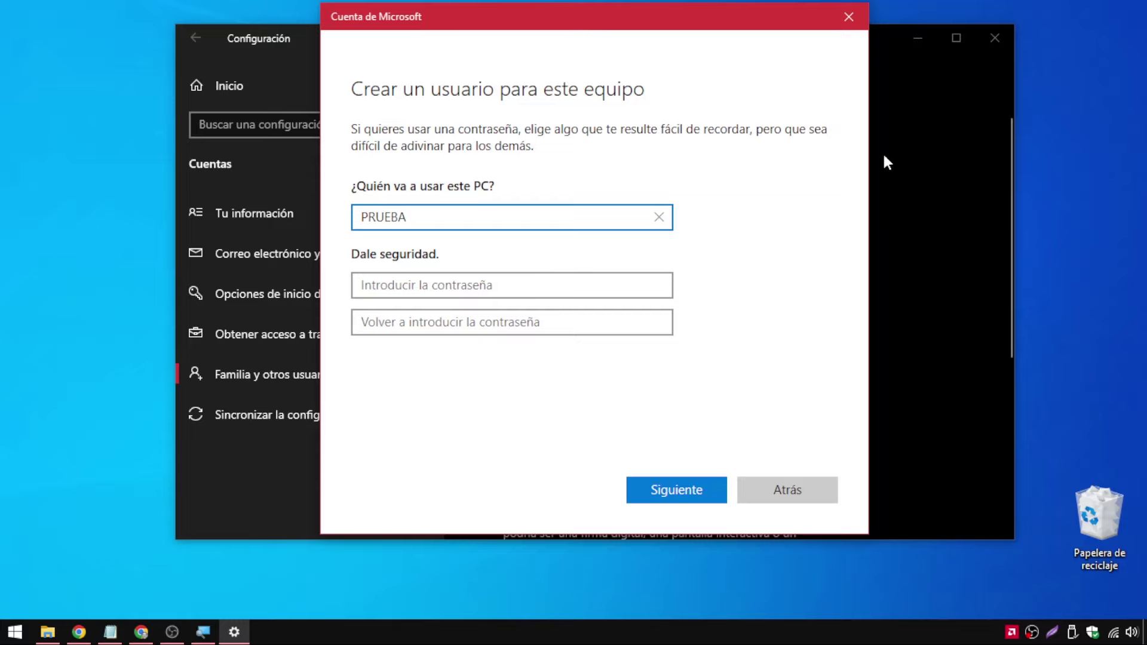
{"action": "left_click", "coordinate": [408, 281]}
{"action": "left_click", "coordinate": [426, 323]}
{"action": "left_click", "coordinate": [742, 339]}
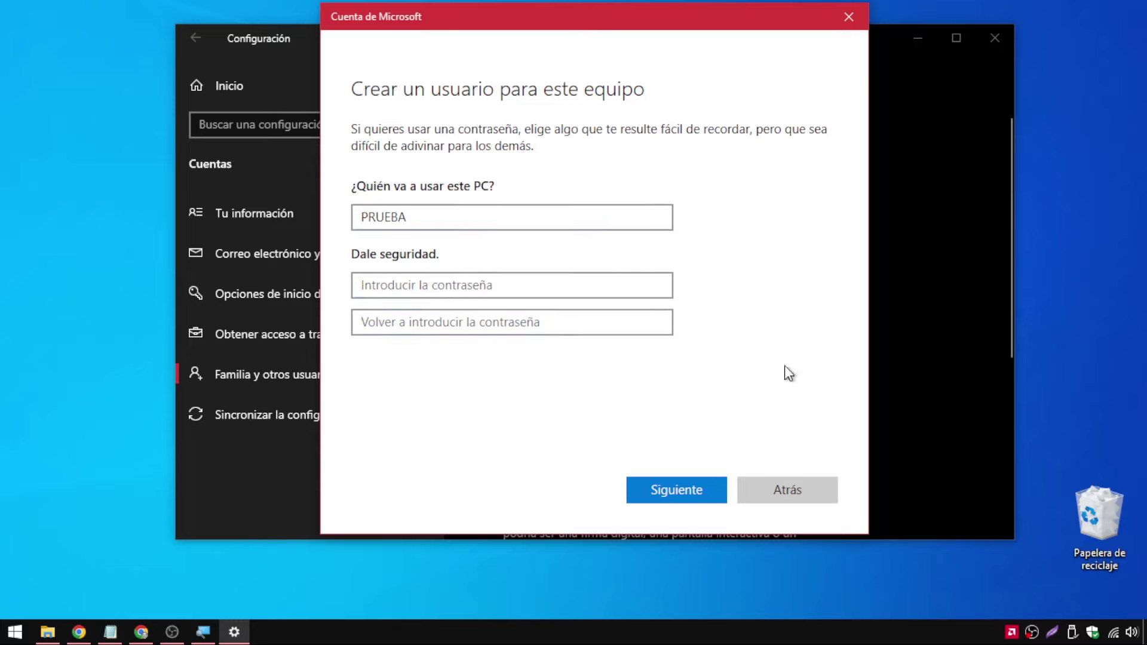
{"action": "left_click", "coordinate": [670, 486]}
{"action": "scroll", "coordinate": [947, 367], "scroll_direction": "down", "scroll_amount": 3}
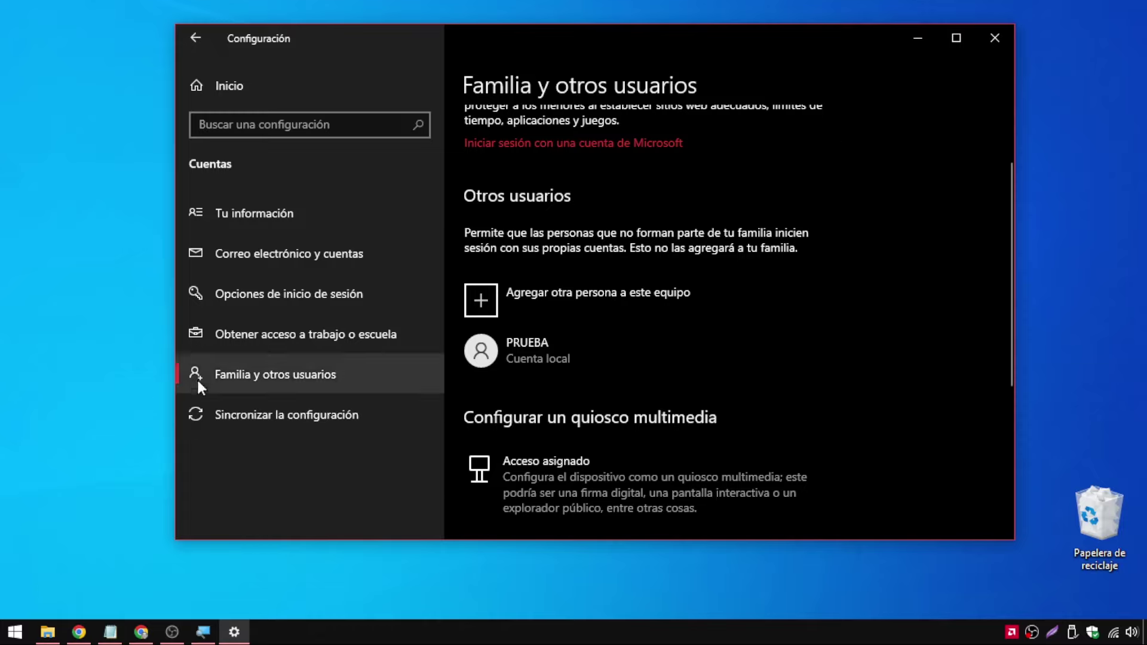
Check the account list in Start for the PRUEBA user, then dismiss it
{"action": "left_click", "coordinate": [15, 631]}
{"action": "left_click", "coordinate": [19, 277]}
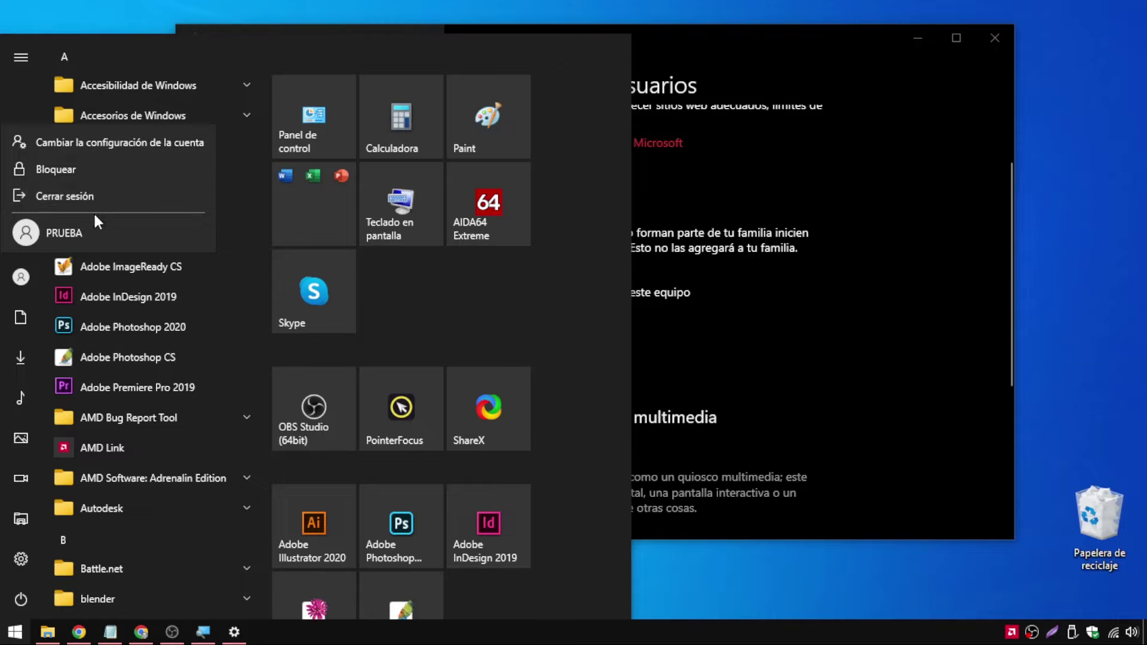
{"action": "key", "text": "Escape"}
Remove the PRUEBA local account from the other users, deleting both the account and its data
{"action": "left_click_drag", "start_coordinate": [756, 37], "coordinate": [705, 40]}
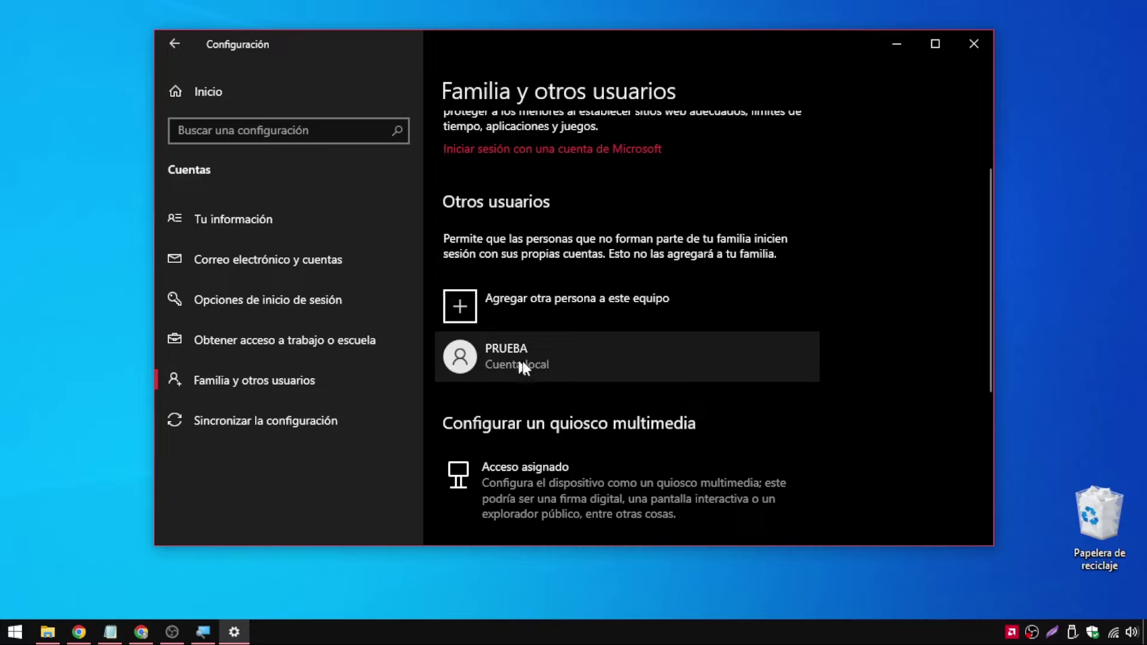
{"action": "left_click", "coordinate": [610, 357]}
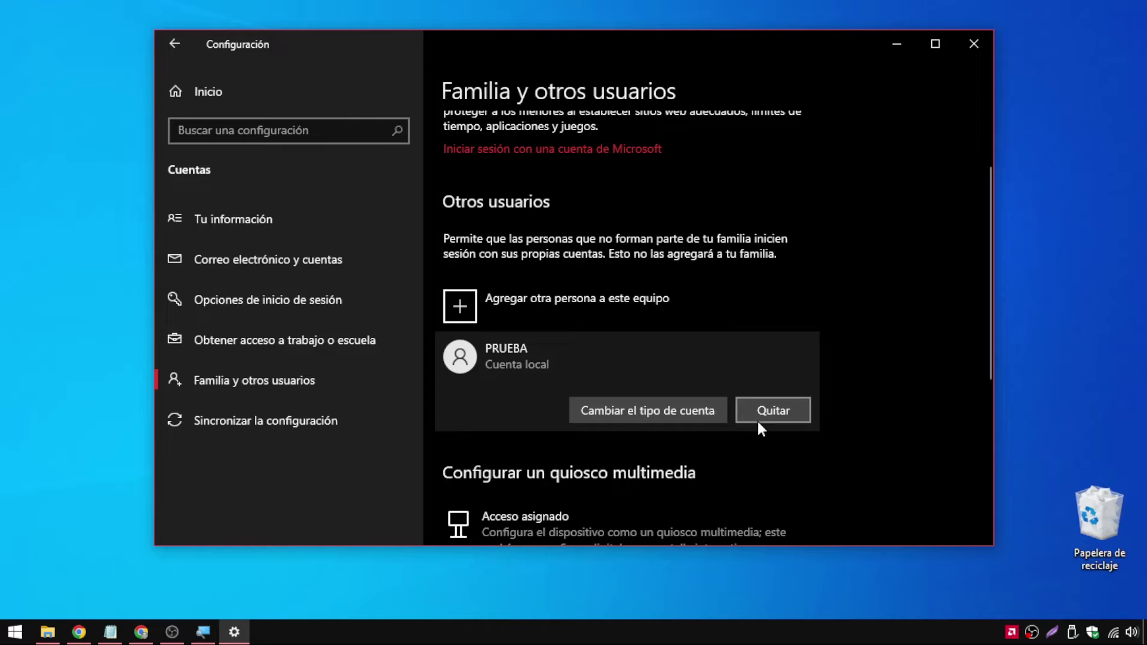
{"action": "left_click", "coordinate": [763, 415]}
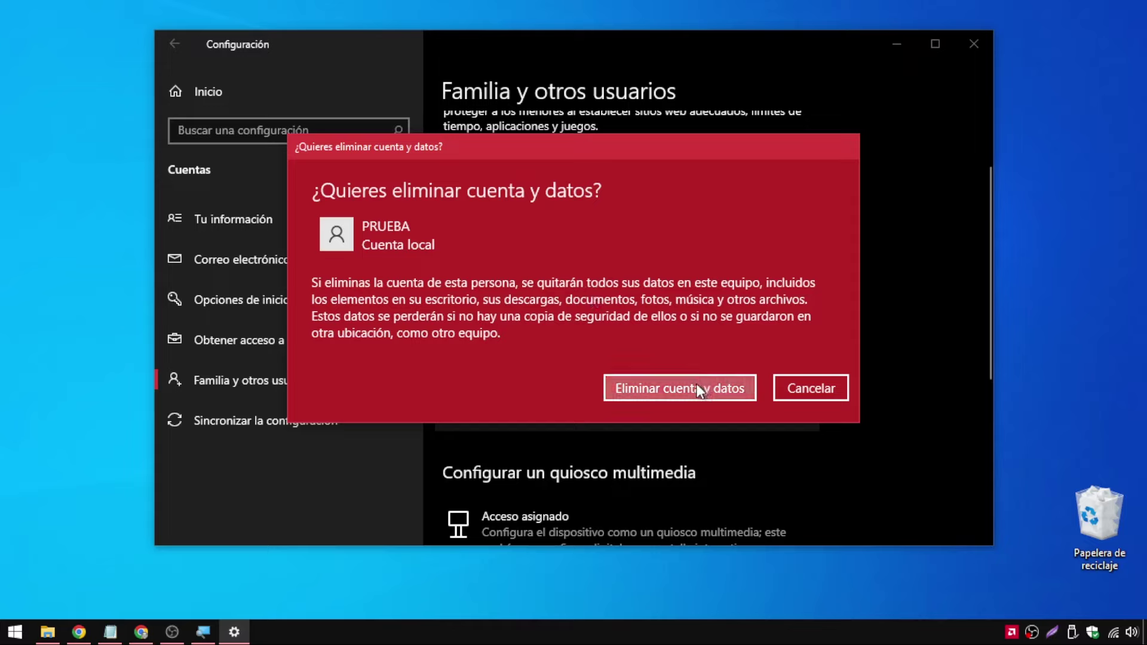
{"action": "left_click", "coordinate": [665, 399]}
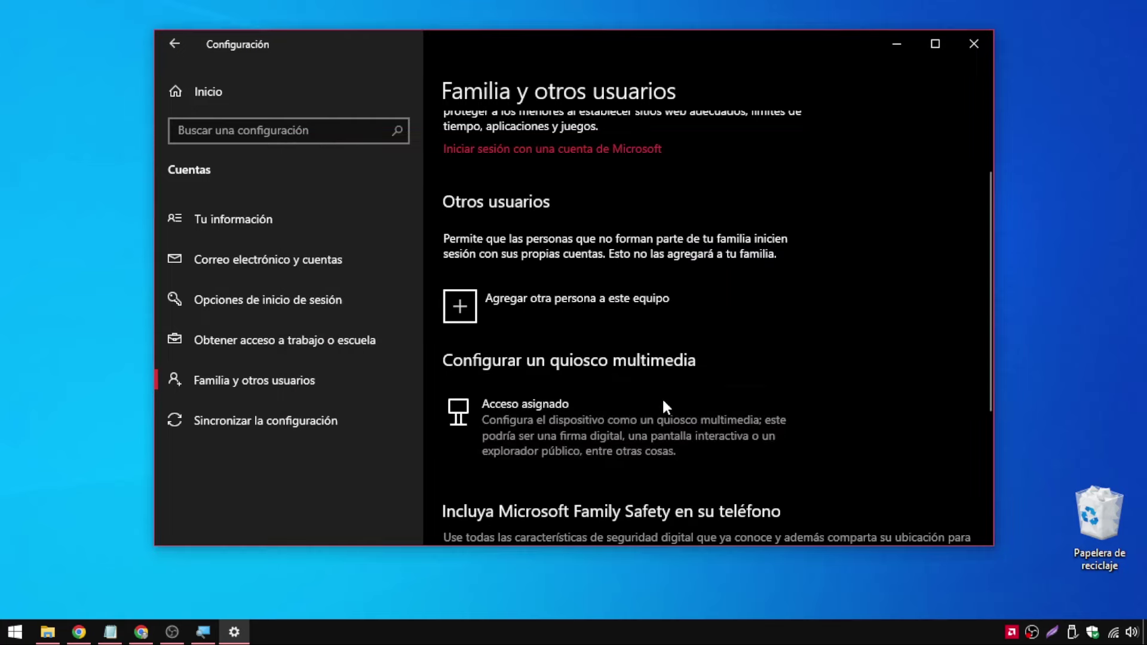
{"action": "scroll", "coordinate": [685, 382], "scroll_direction": "up", "scroll_amount": 2}
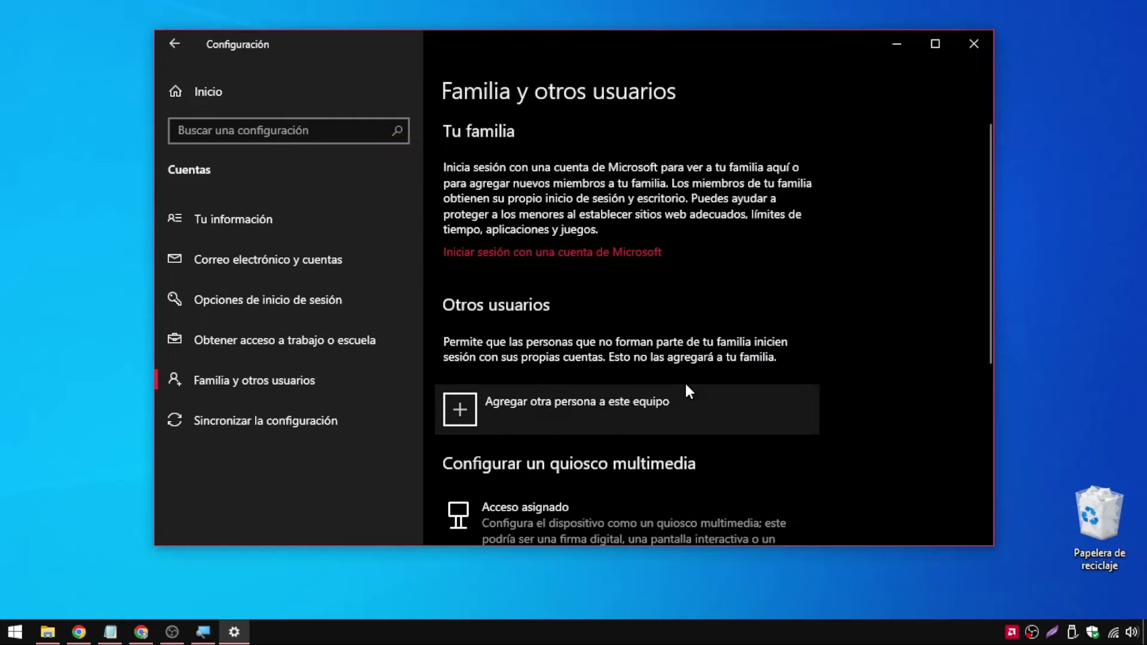
{"action": "scroll", "coordinate": [685, 381], "scroll_direction": "down", "scroll_amount": 5}
{"action": "scroll", "coordinate": [685, 388], "scroll_direction": "up", "scroll_amount": 5}
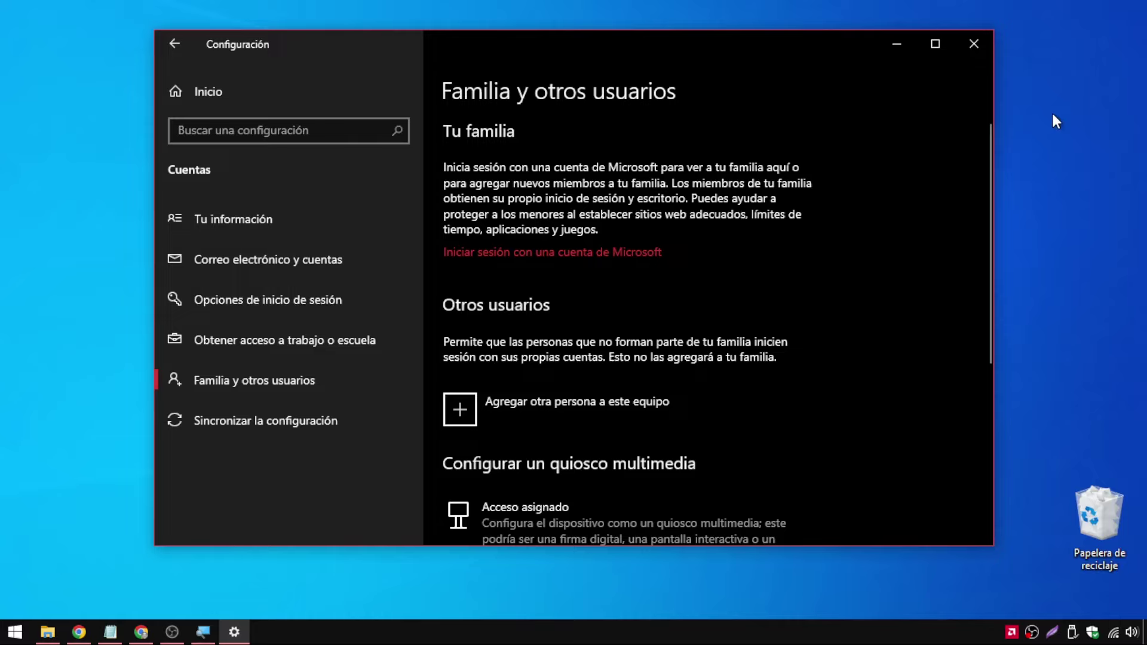
Minimise Configuración, switch to Administración de equipos and open the Usuarios folder within Usuarios y grupos locales
{"action": "left_click", "coordinate": [896, 43]}
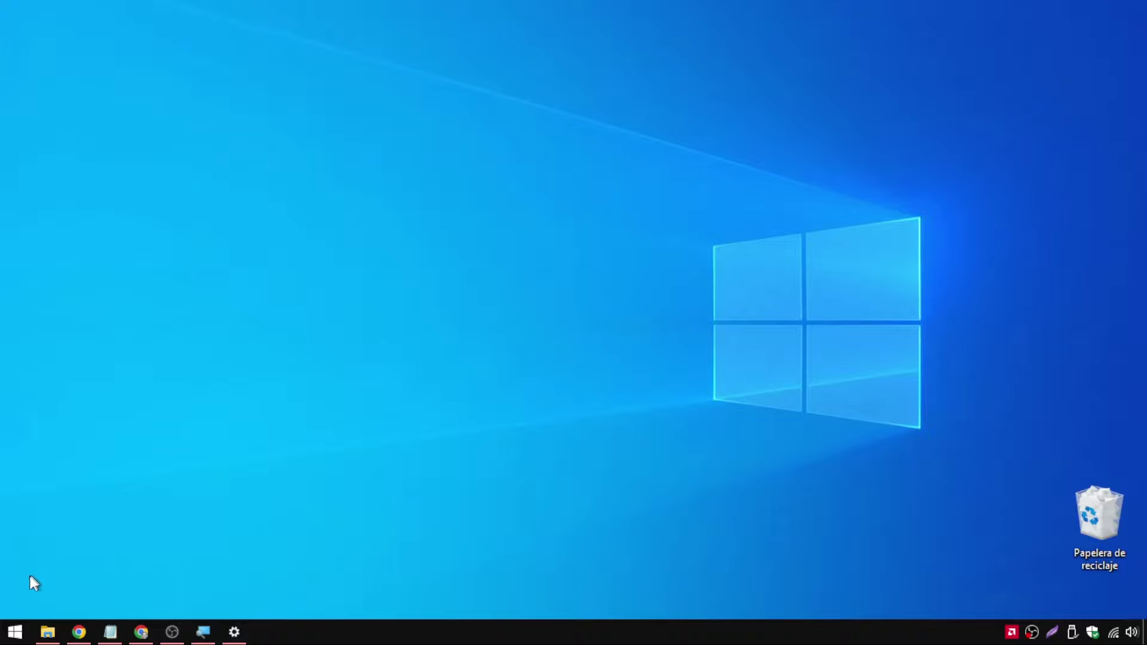
{"action": "right_click", "coordinate": [15, 632]}
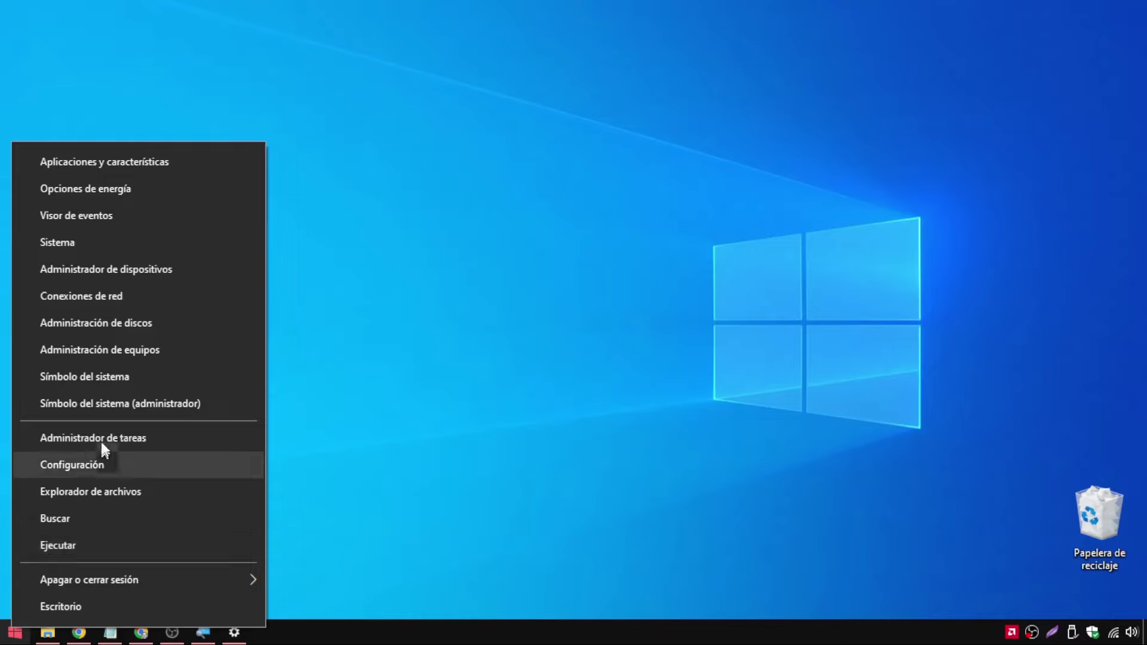
{"action": "left_click", "coordinate": [145, 353]}
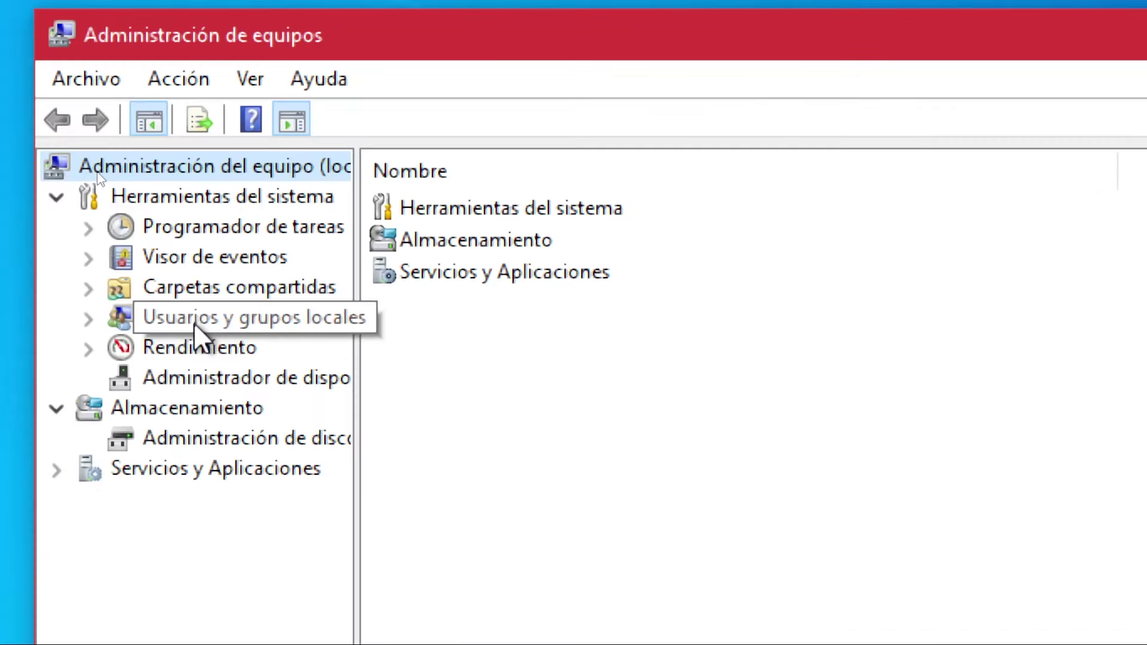
{"action": "left_click", "coordinate": [194, 322]}
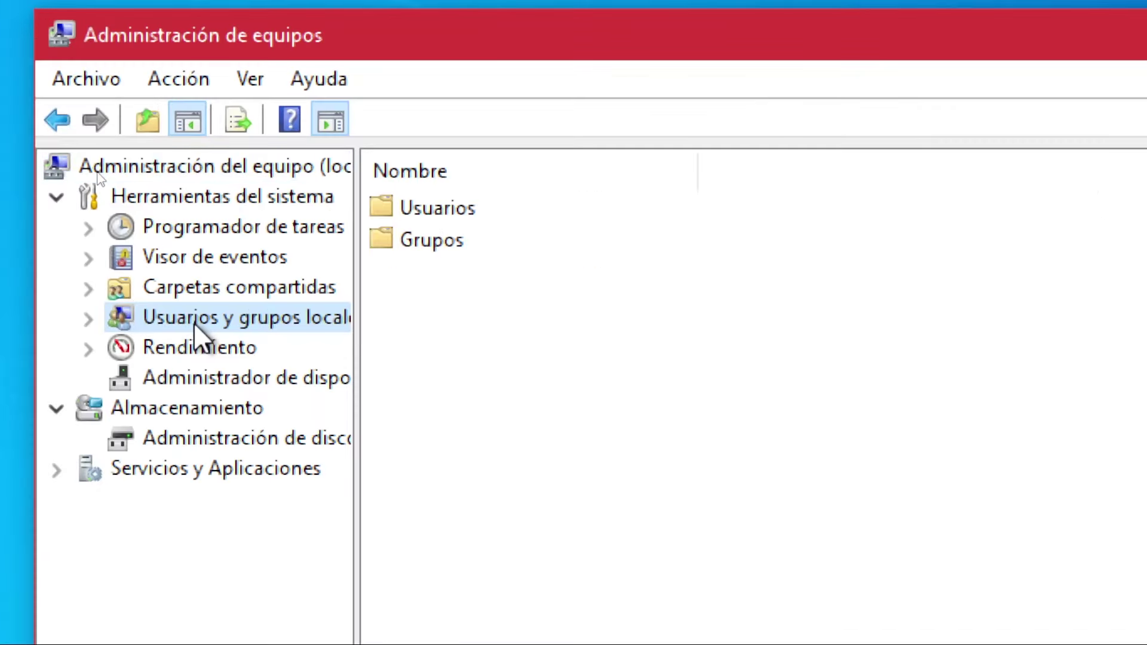
{"action": "left_click", "coordinate": [441, 227]}
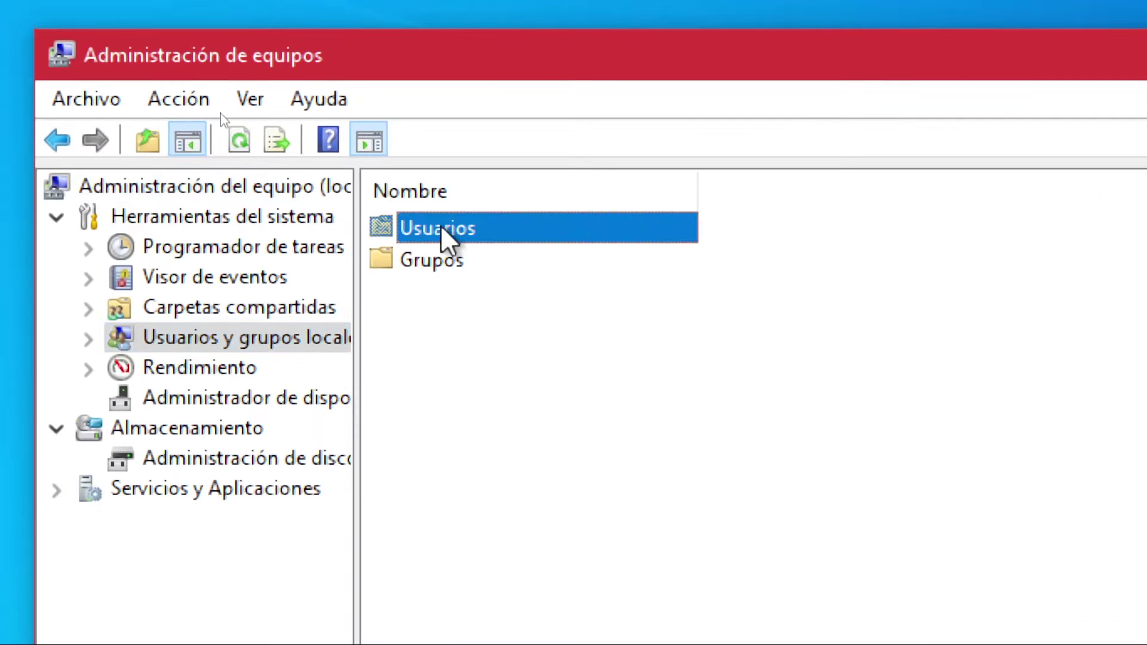
{"action": "double_click", "coordinate": [439, 227]}
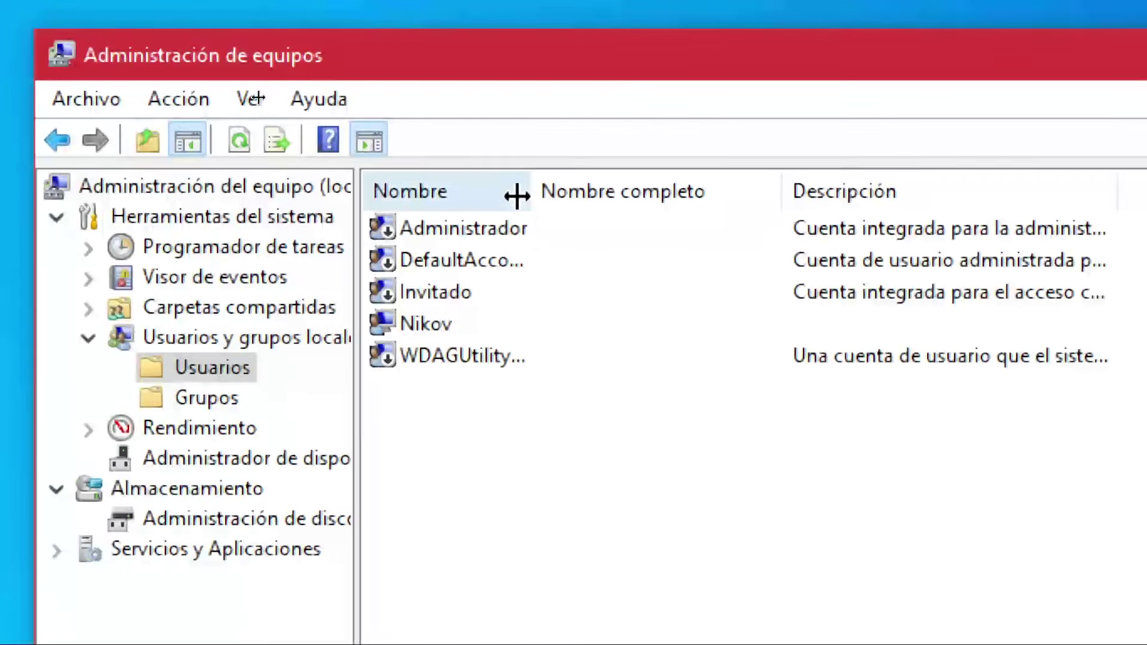
Widen the Nombre column, narrow Nombre completo, and view the actions available for the Administrador account
{"action": "left_click_drag", "start_coordinate": [525, 189], "coordinate": [639, 172]}
{"action": "left_click", "coordinate": [406, 228]}
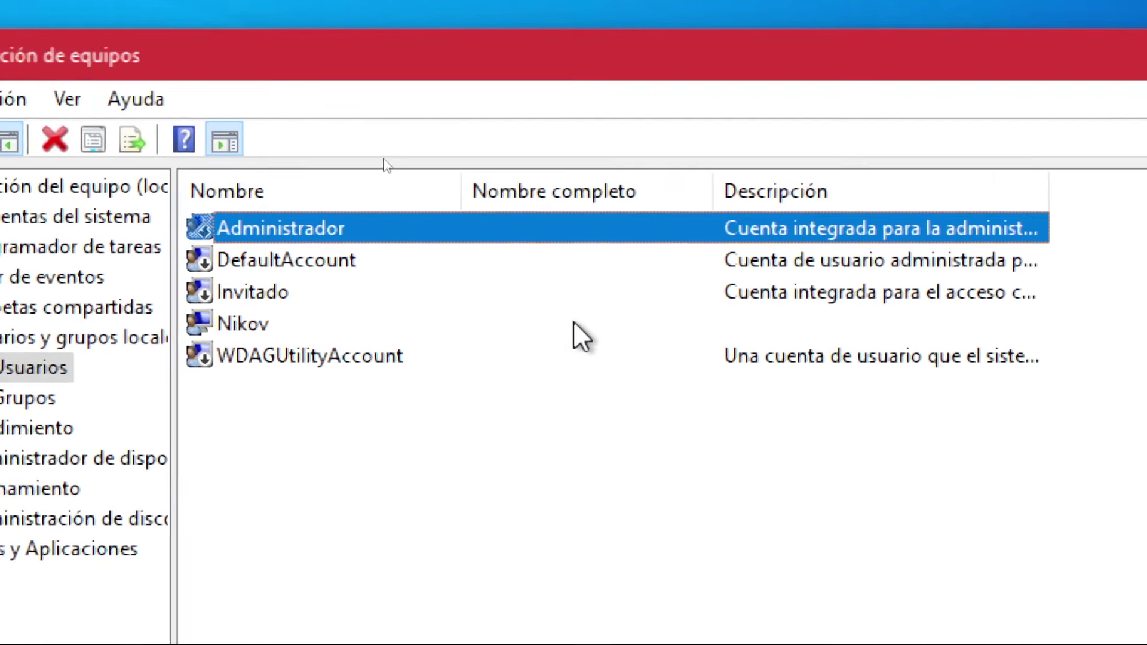
{"action": "left_click_drag", "start_coordinate": [599, 191], "coordinate": [518, 191]}
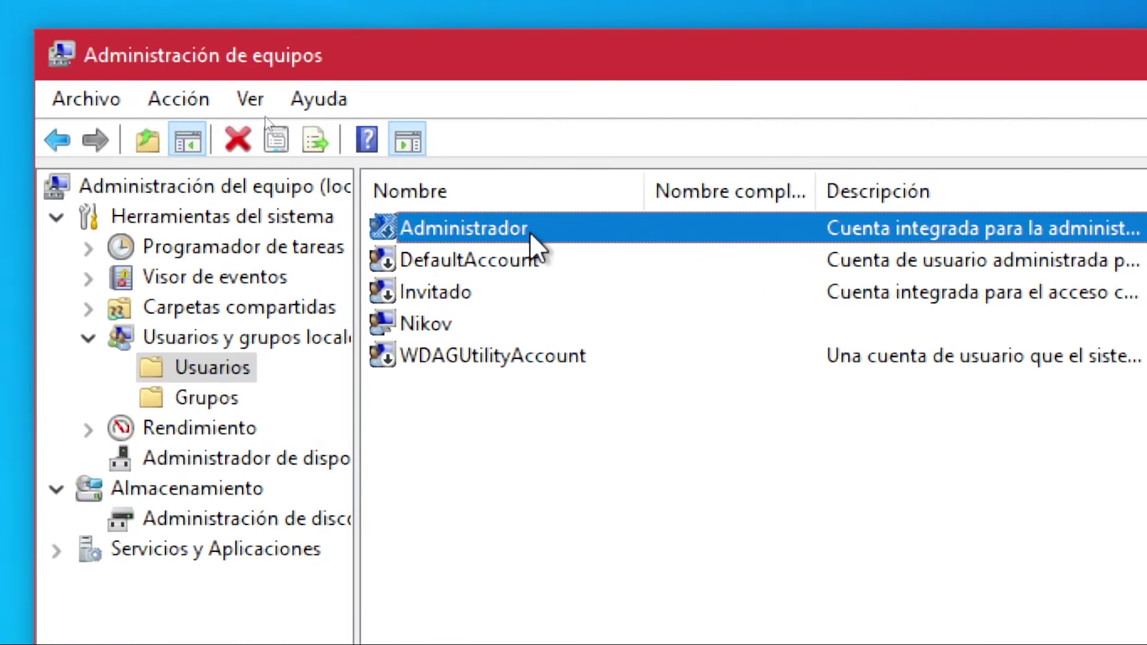
{"action": "right_click", "coordinate": [529, 231]}
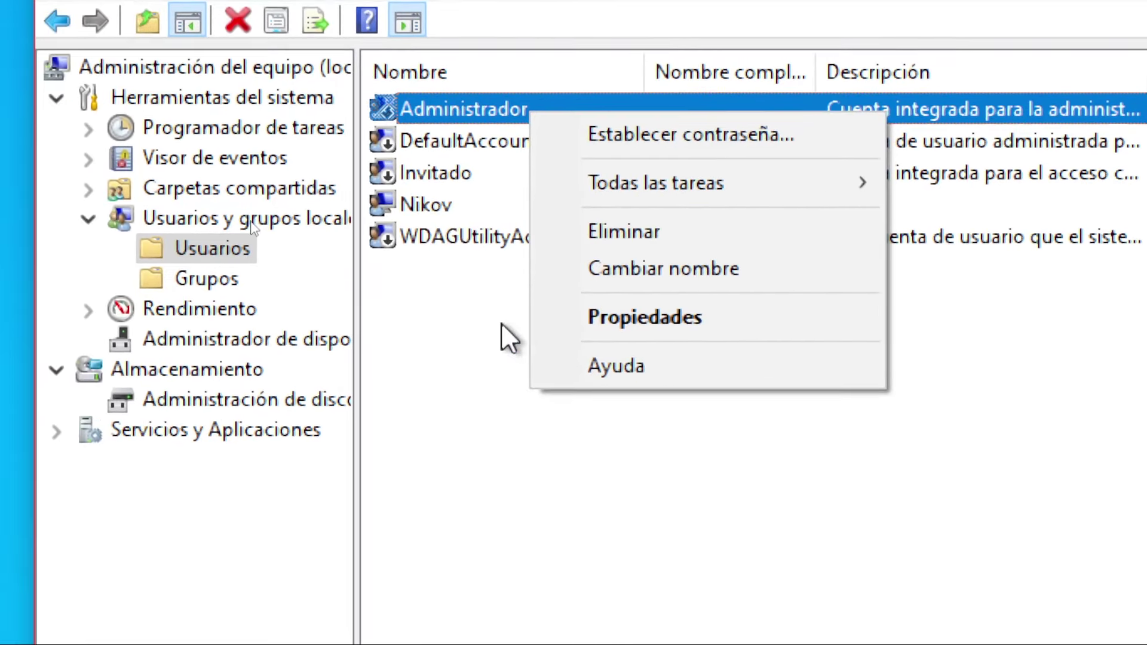
{"action": "left_click", "coordinate": [386, 407]}
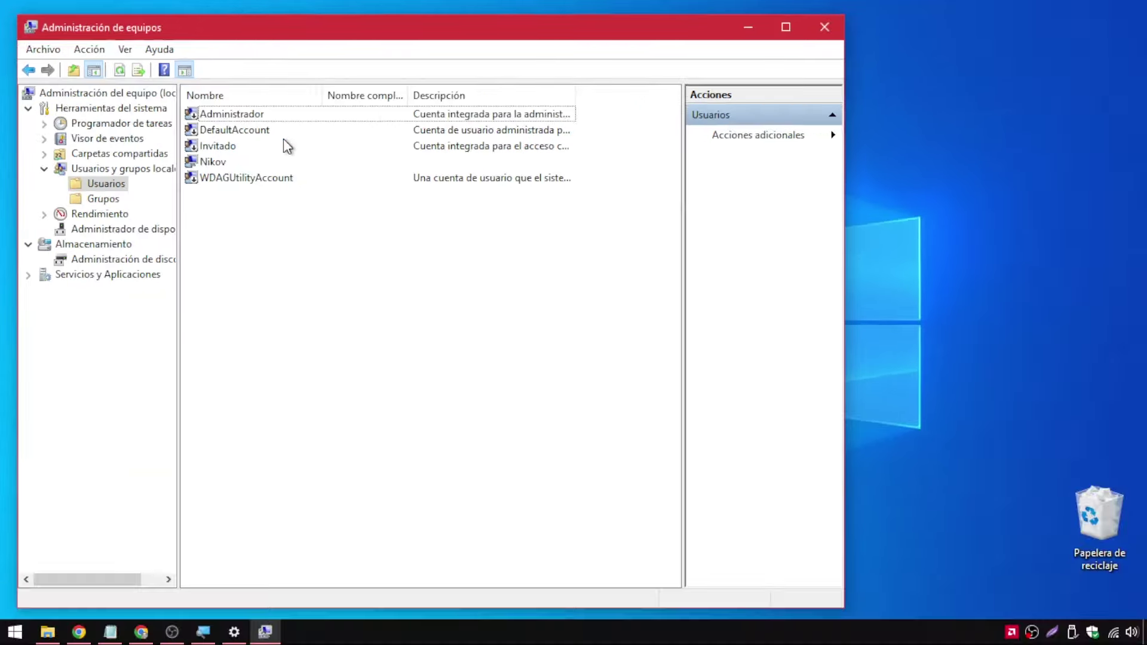
Shrink the Administración de equipos window and reposition it near the middle of the desktop
{"action": "left_click_drag", "start_coordinate": [18, 16], "coordinate": [176, 141]}
{"action": "left_click_drag", "start_coordinate": [292, 154], "coordinate": [361, 89]}
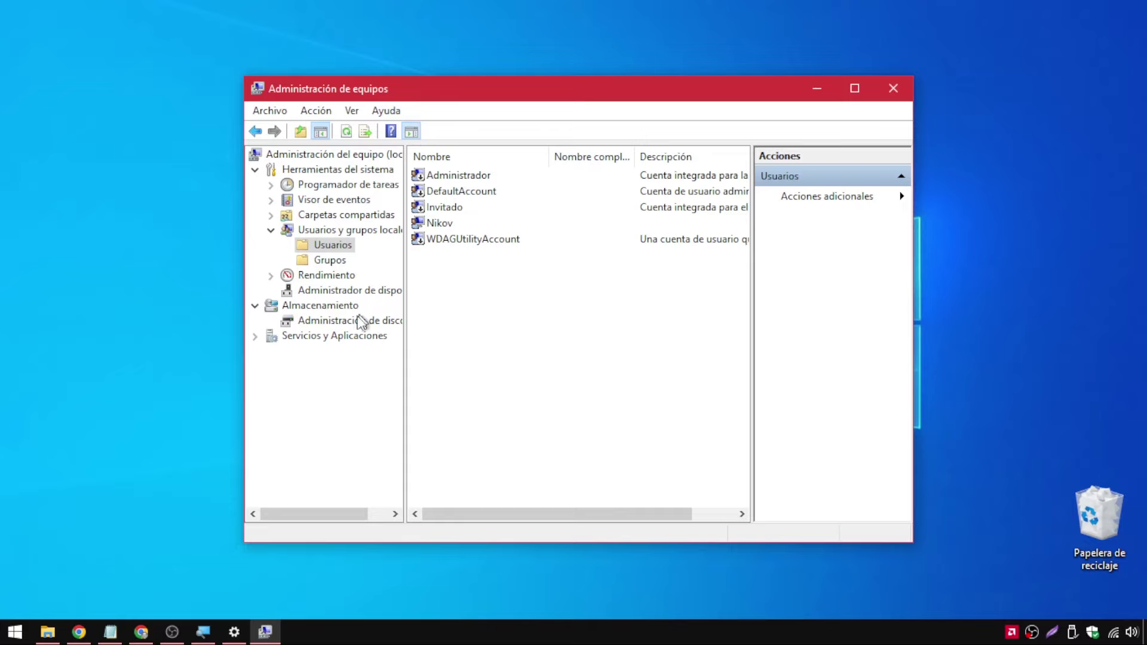